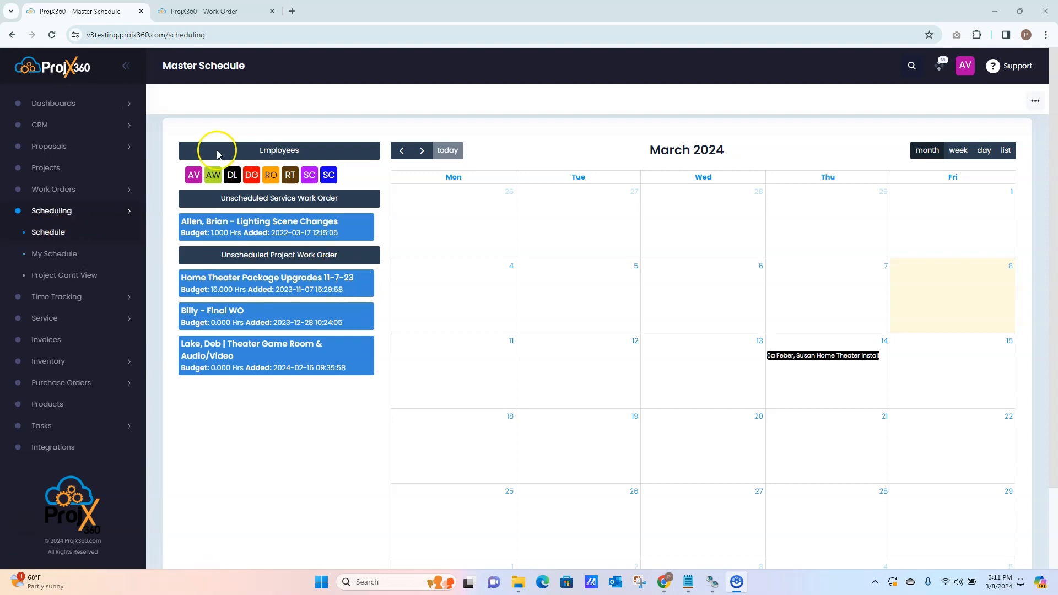
pyautogui.moveTo(164, 62); pyautogui.dragTo(240, 65)
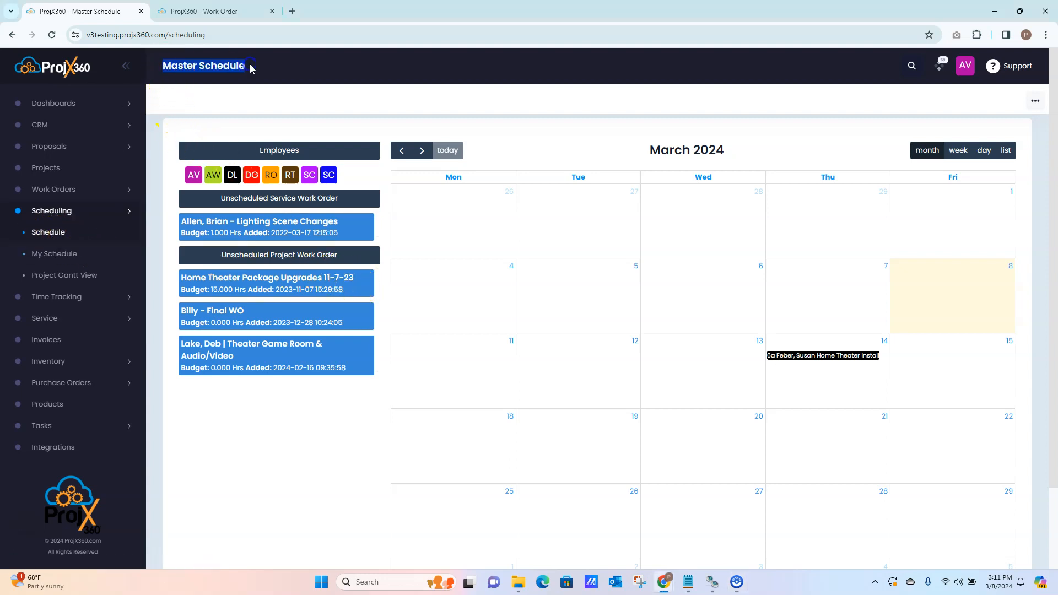
pyautogui.click(219, 69)
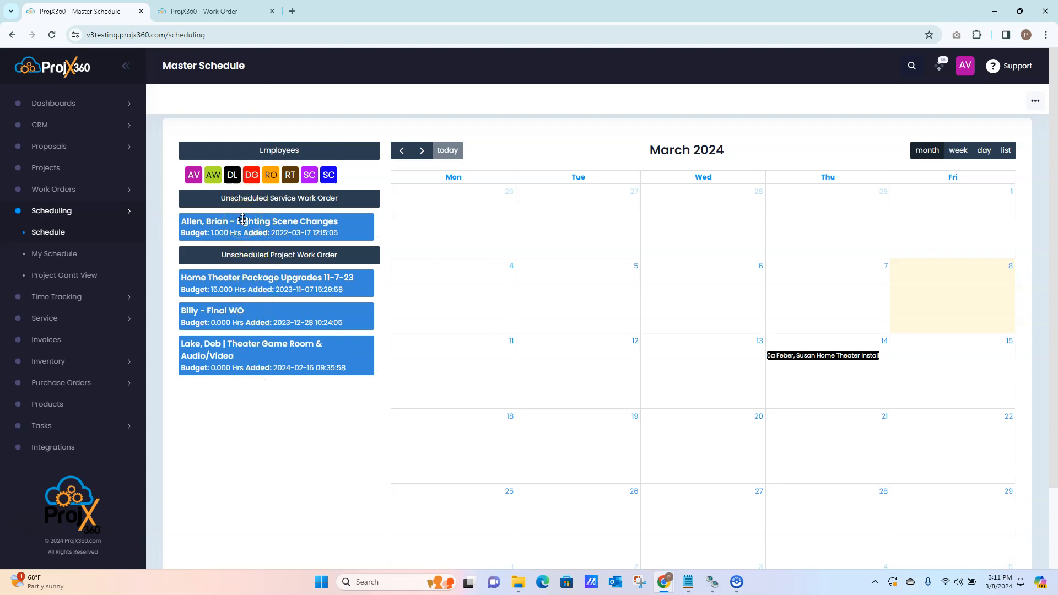
# Step: Examine the available status options in the Lighting Scene Changes work order's information, leaving the work order unedited
pyautogui.click(220, 12)
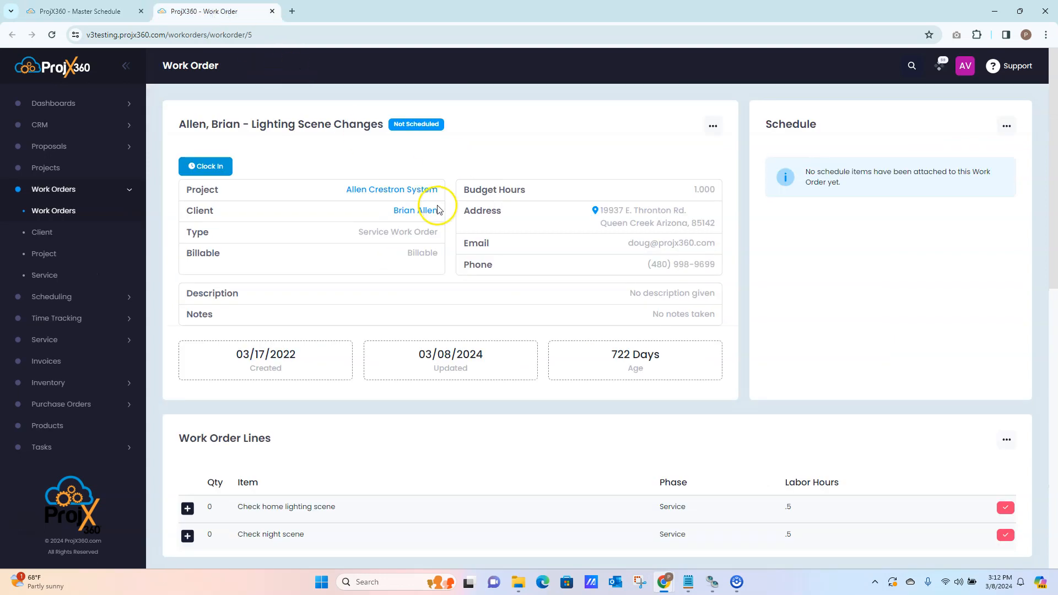
pyautogui.click(422, 127)
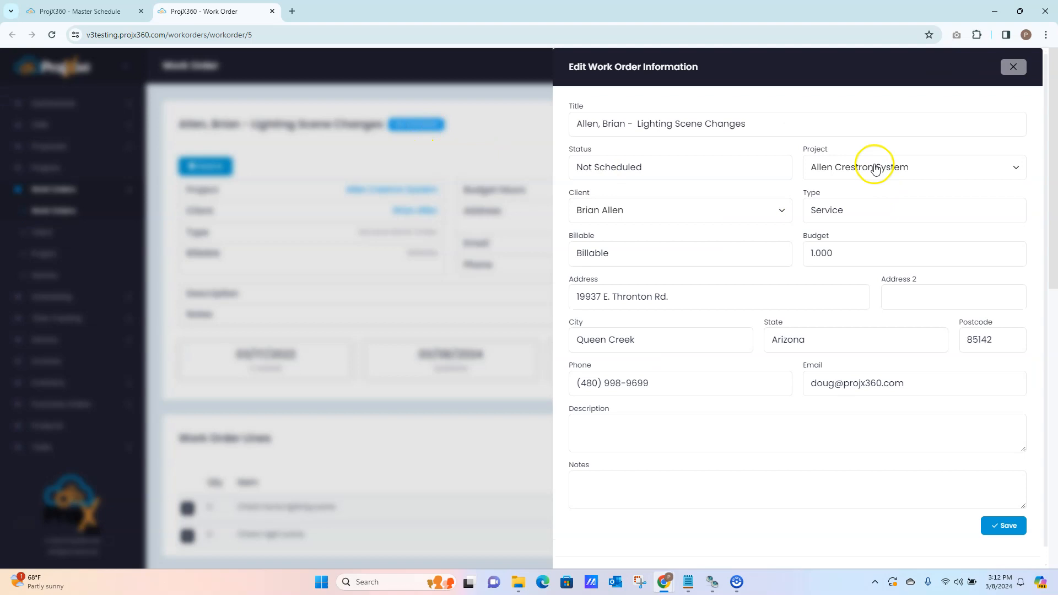
pyautogui.click(632, 172)
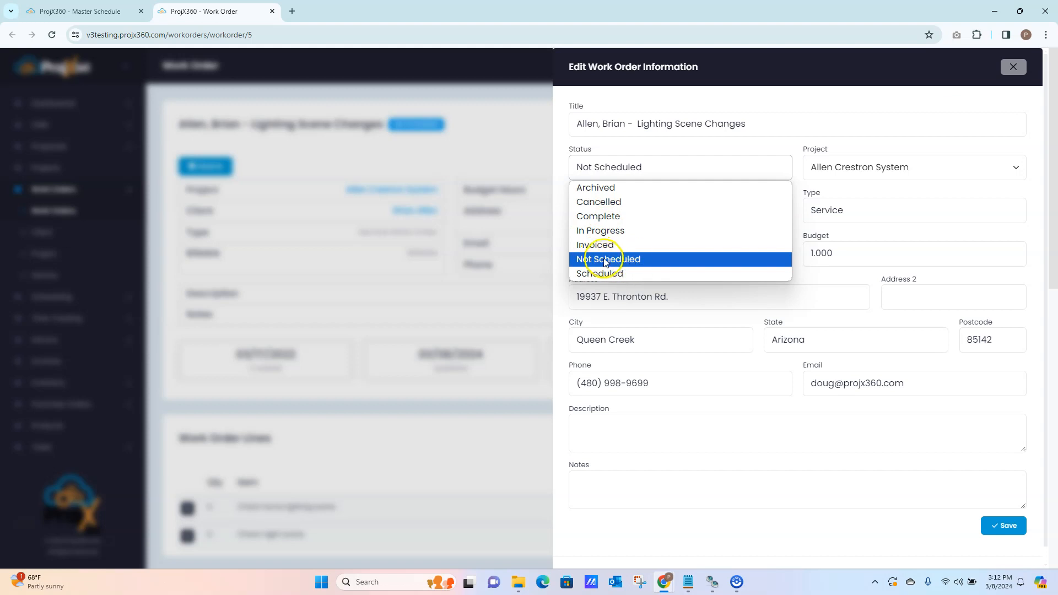
pyautogui.click(1012, 67)
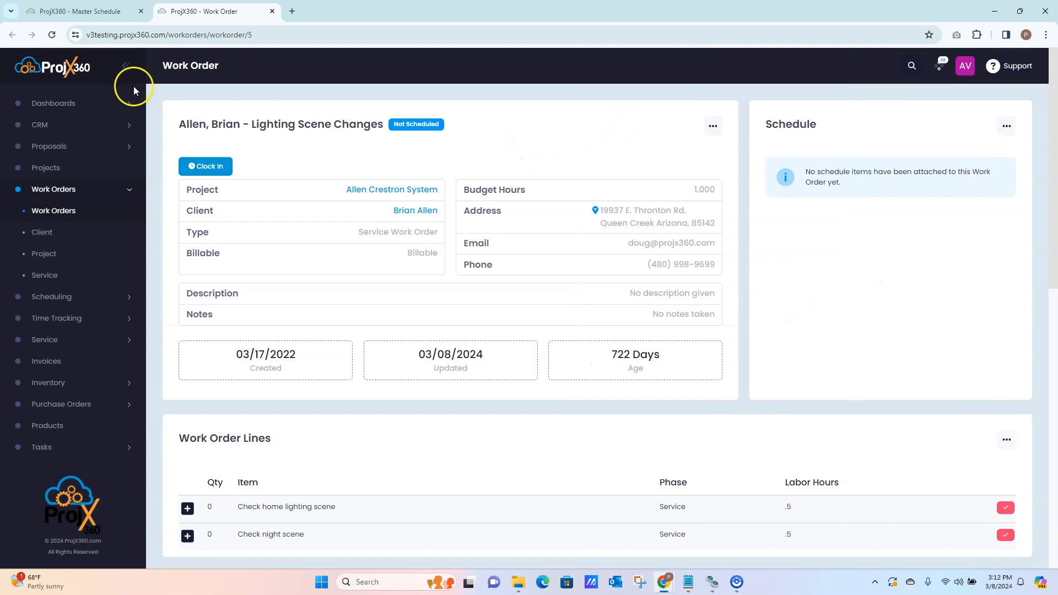
# Step: Schedule the unscheduled Lighting Scene Changes service work order in the weekly calendar for Thursday 03/07/2024, 8:00 AM to 10:00 AM, and save the event
pyautogui.click(83, 11)
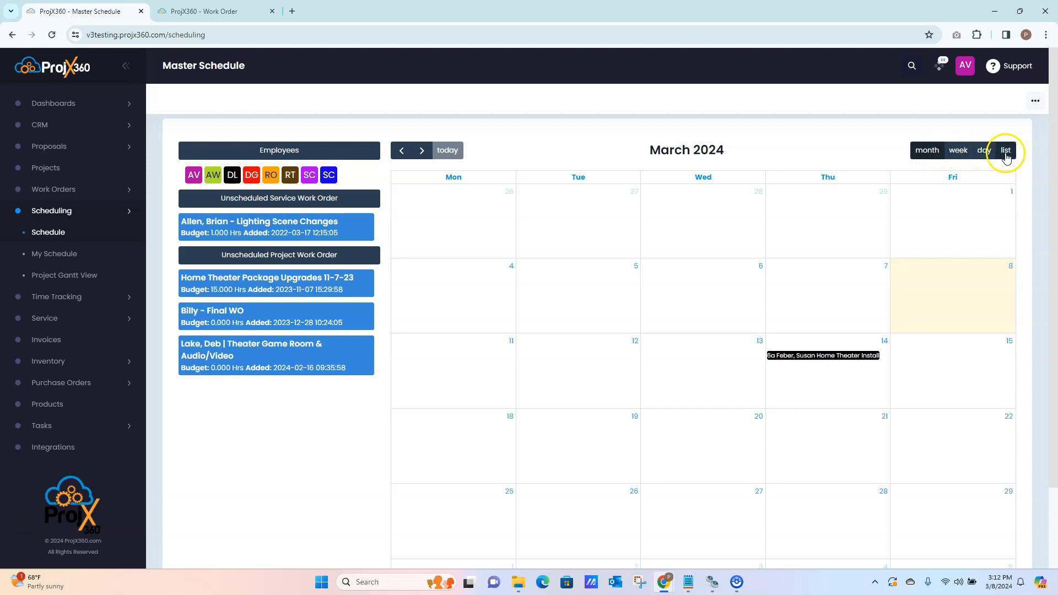
pyautogui.click(958, 155)
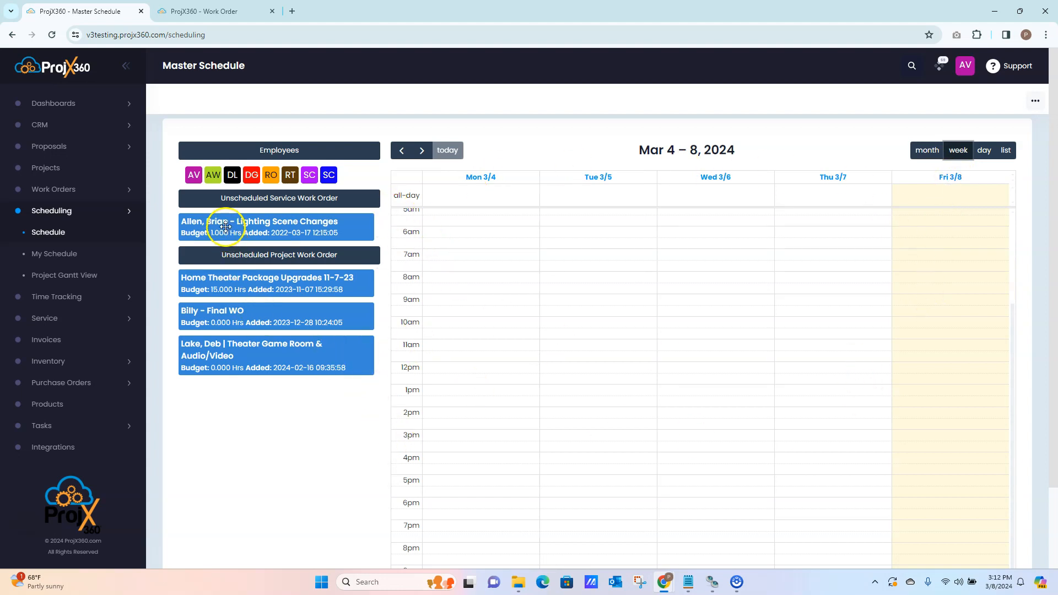
pyautogui.moveTo(226, 225); pyautogui.dragTo(811, 278)
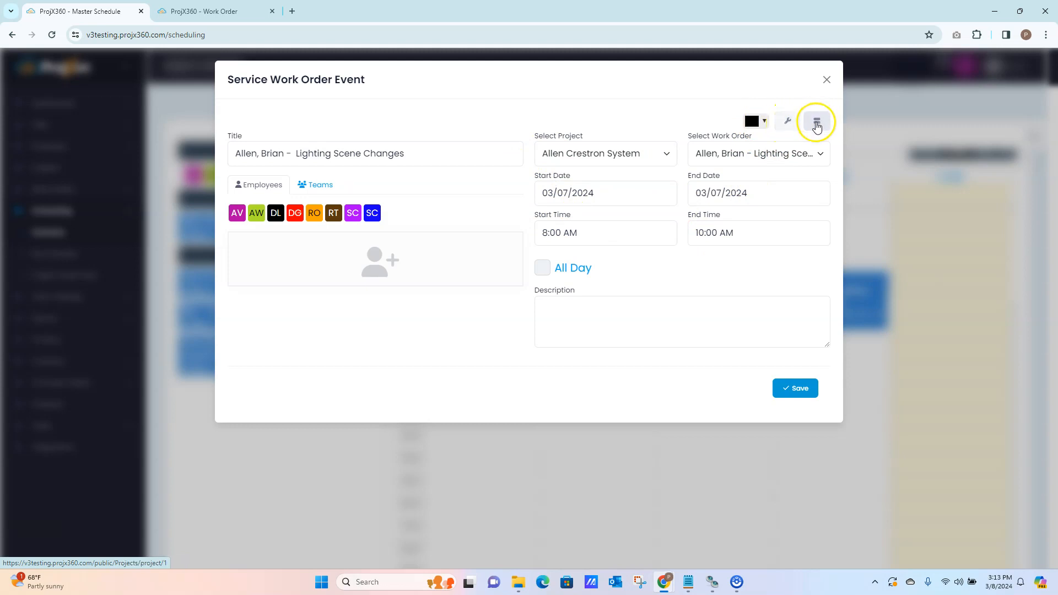
pyautogui.click(817, 123)
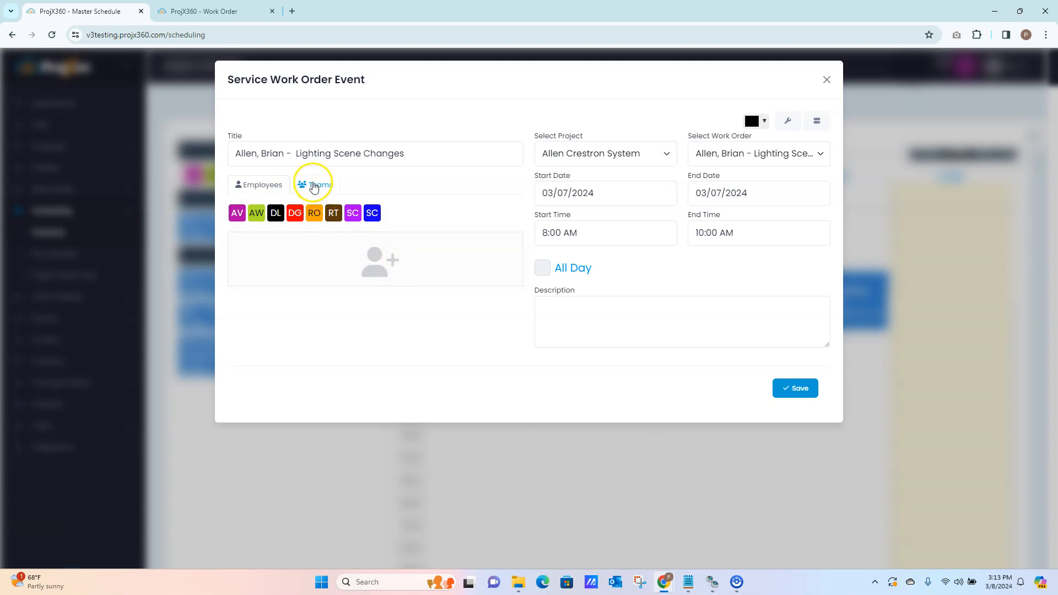
pyautogui.click(316, 188)
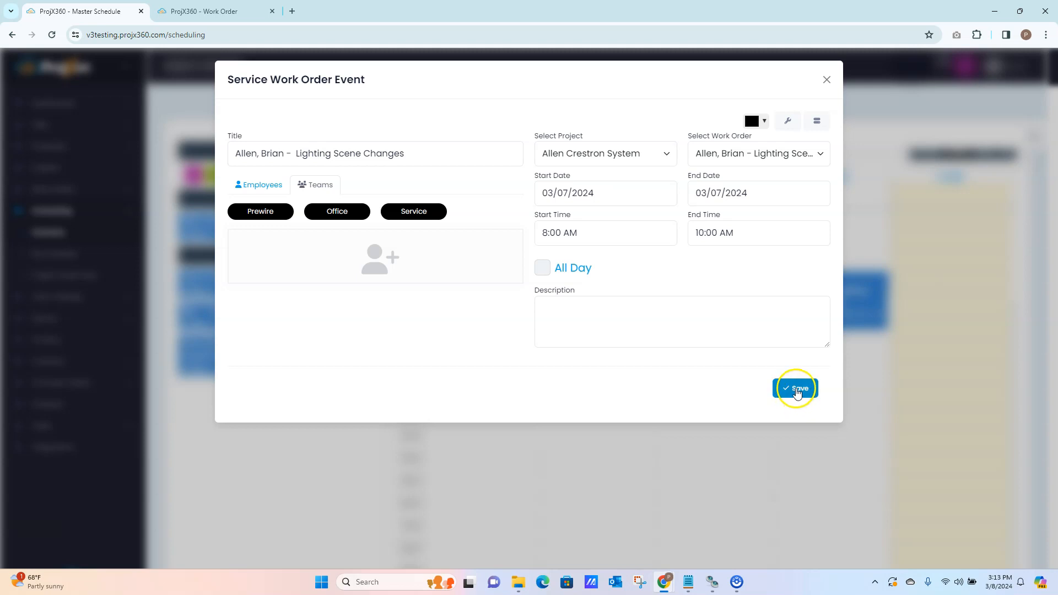
pyautogui.click(795, 389)
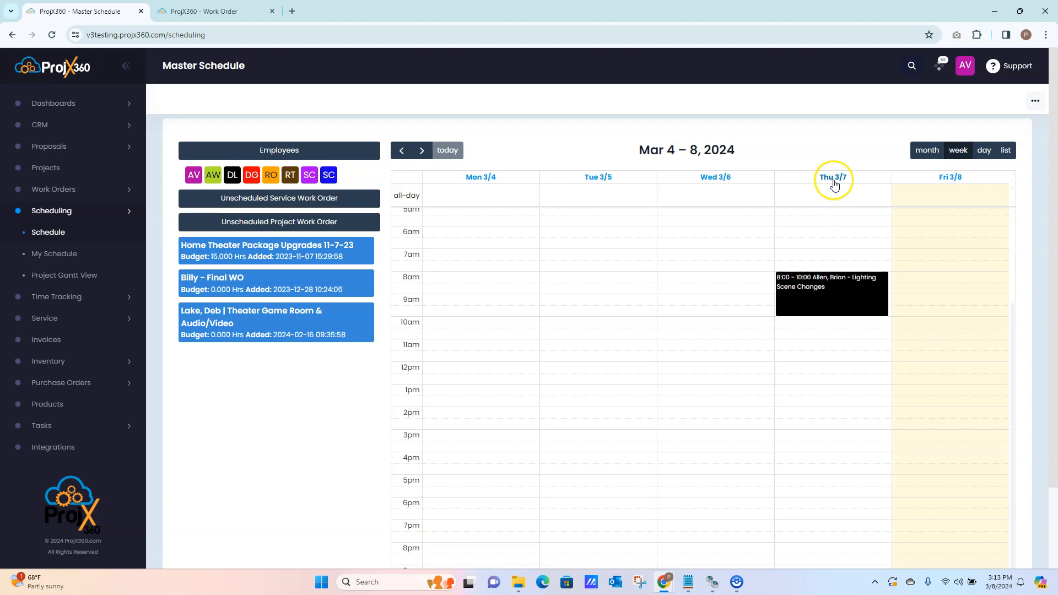
# Step: Extend the Lighting Scene Changes event to end at 3:30 PM and move it to Monday 3/4
pyautogui.moveTo(831, 301)
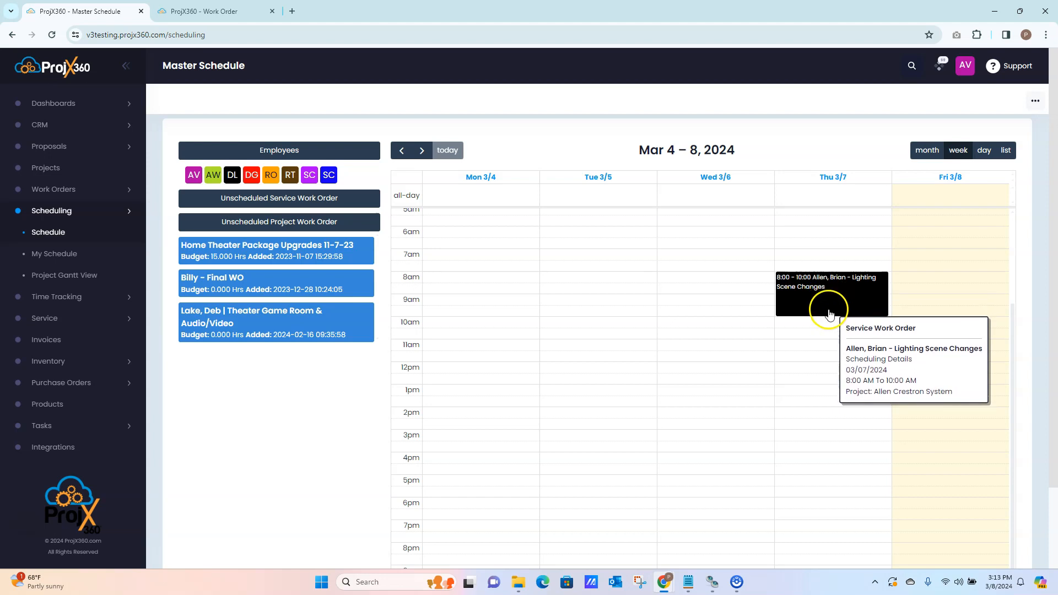
pyautogui.moveTo(829, 315); pyautogui.dragTo(824, 438)
pyautogui.click(529, 161)
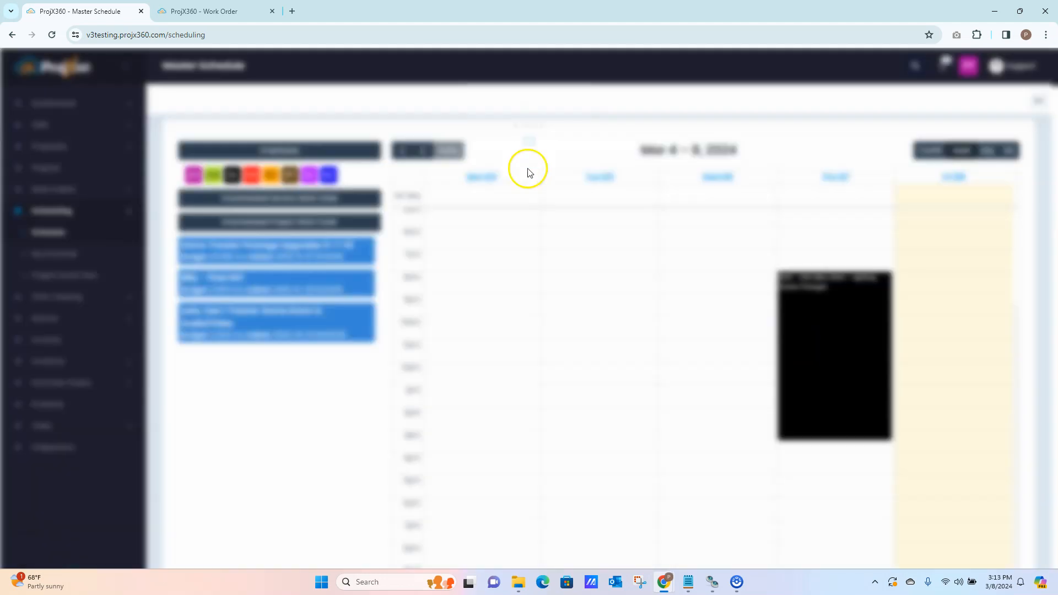
pyautogui.moveTo(856, 318)
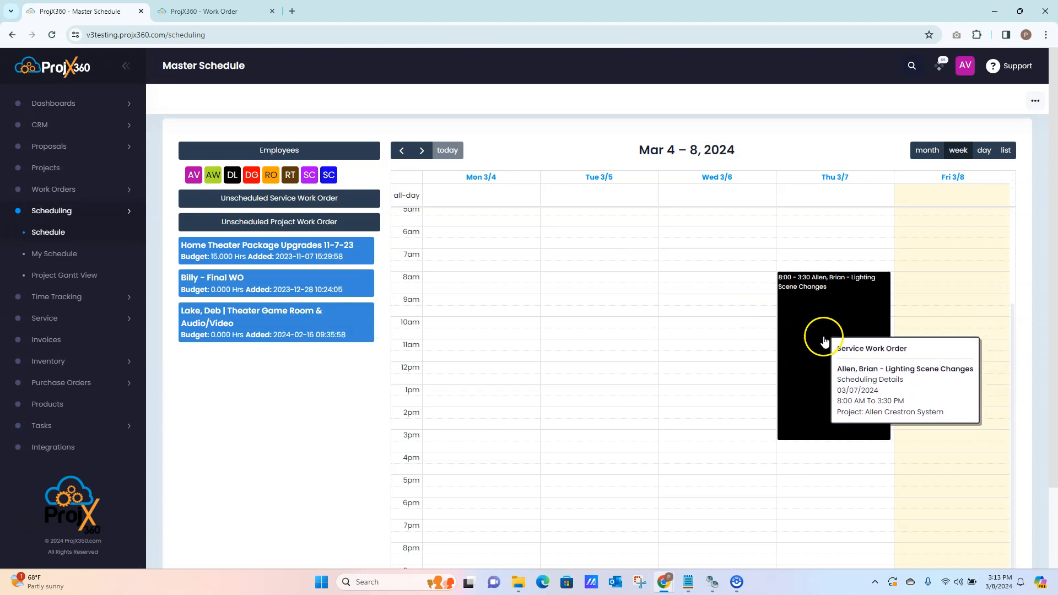
pyautogui.moveTo(837, 335); pyautogui.dragTo(484, 339)
pyautogui.click(530, 161)
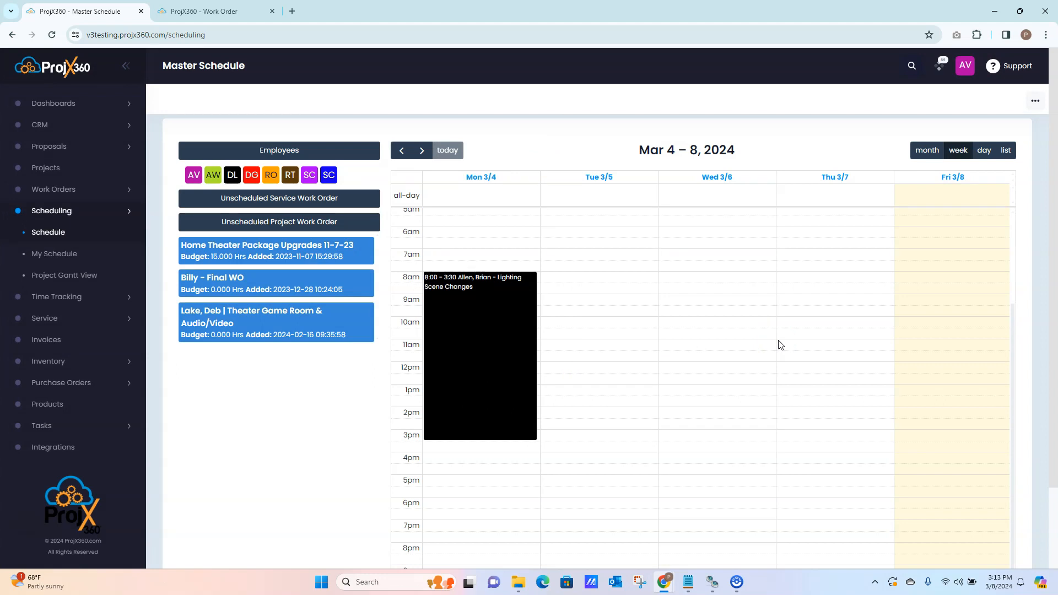
# Step: Review the rescheduled Lighting Scene Changes event's details and its status and schedule entry in the work order
pyautogui.click(499, 339)
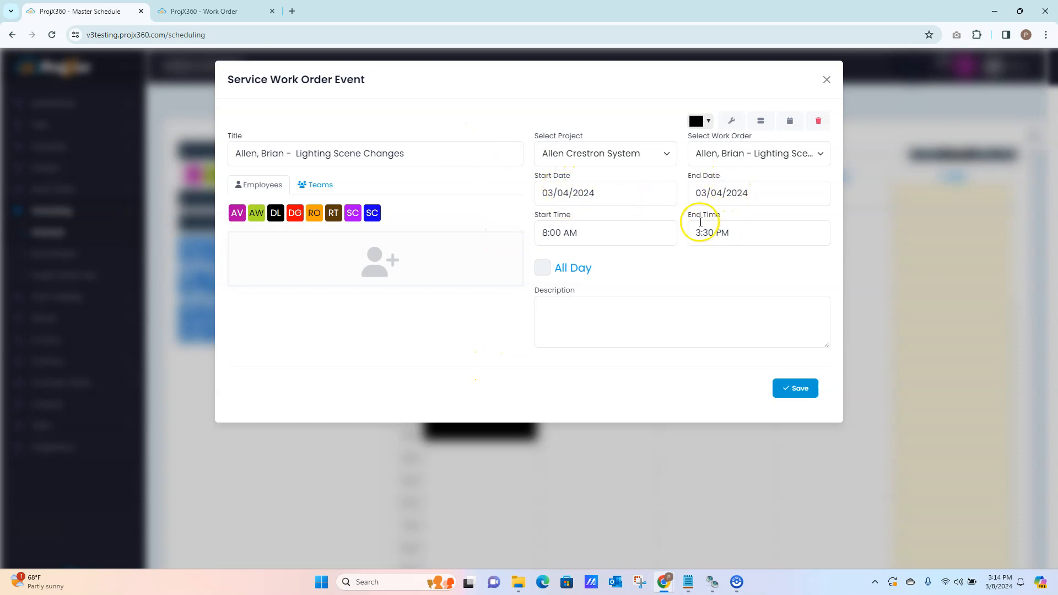
pyautogui.click(826, 79)
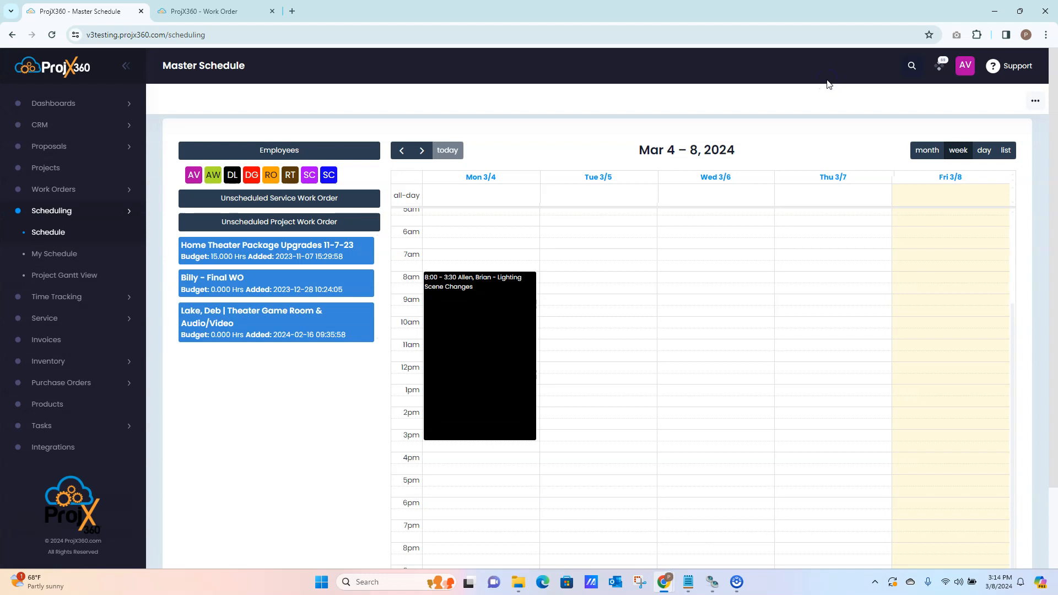
pyautogui.moveTo(503, 304)
pyautogui.moveTo(462, 309)
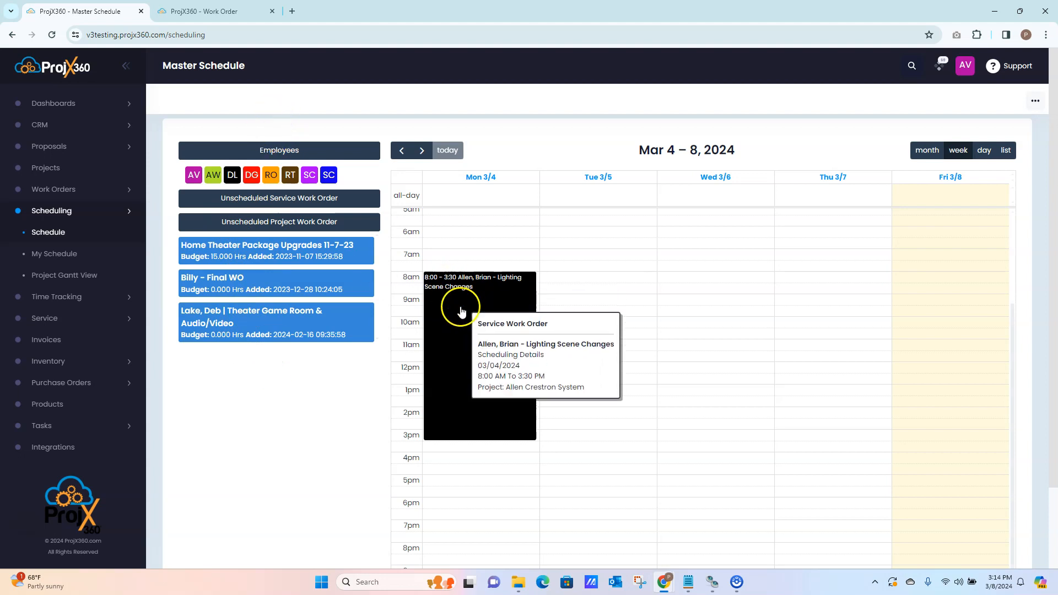
pyautogui.click(200, 12)
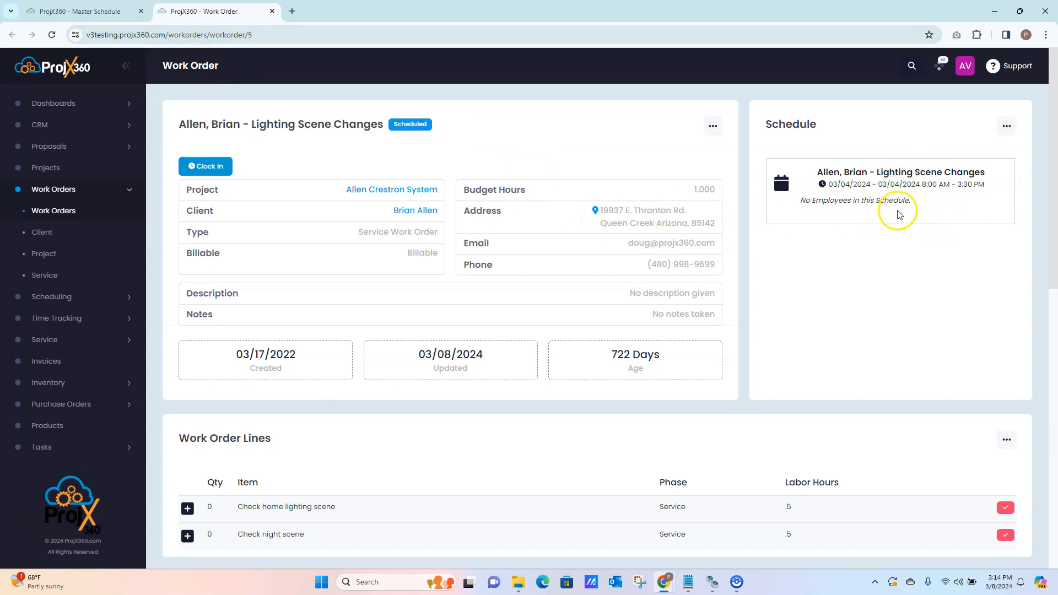
pyautogui.click(80, 11)
pyautogui.moveTo(514, 338)
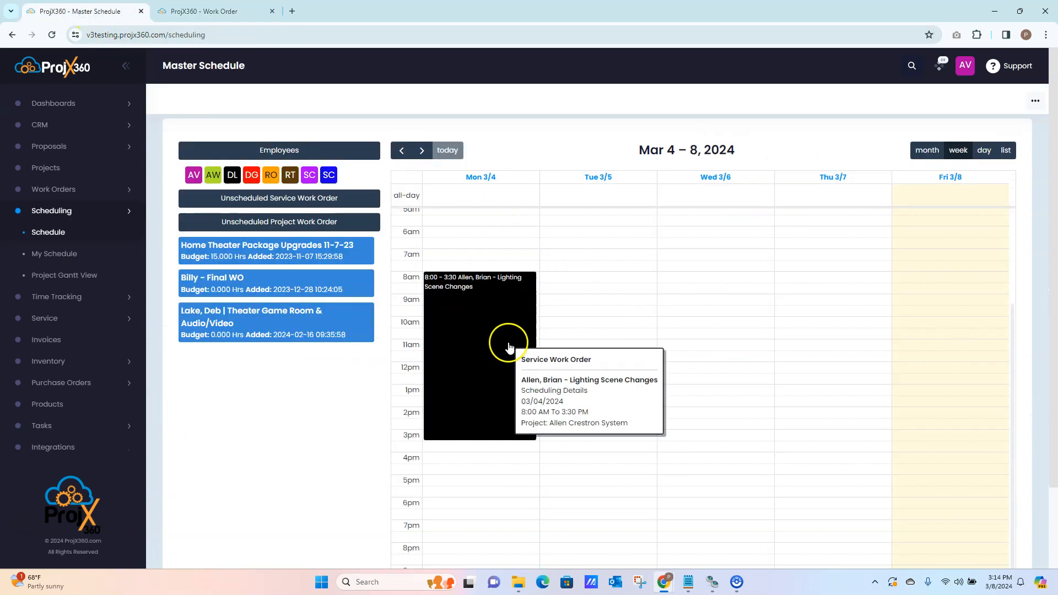
# Step: Add a second schedule event from the Lighting Scene Changes work order, dated 03/11/2024 and starting at 9:00 AM
pyautogui.click(210, 16)
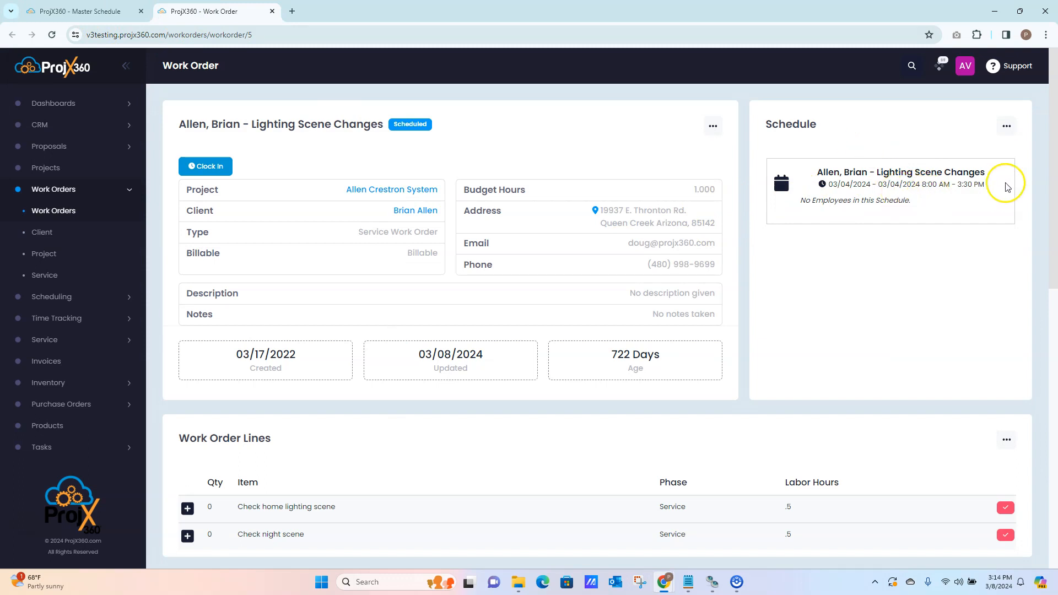
pyautogui.click(1007, 129)
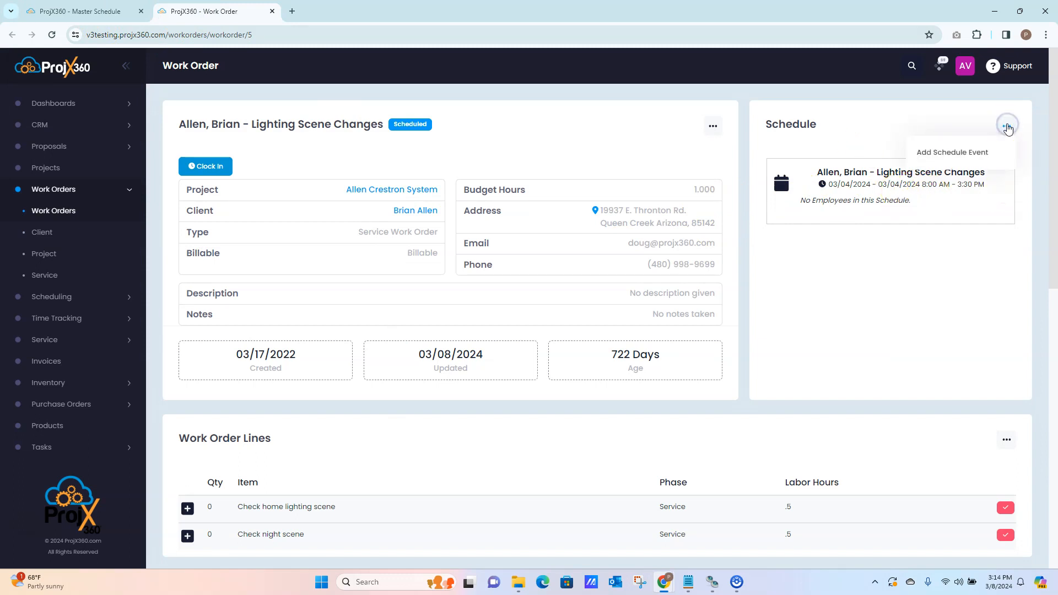
pyautogui.click(952, 156)
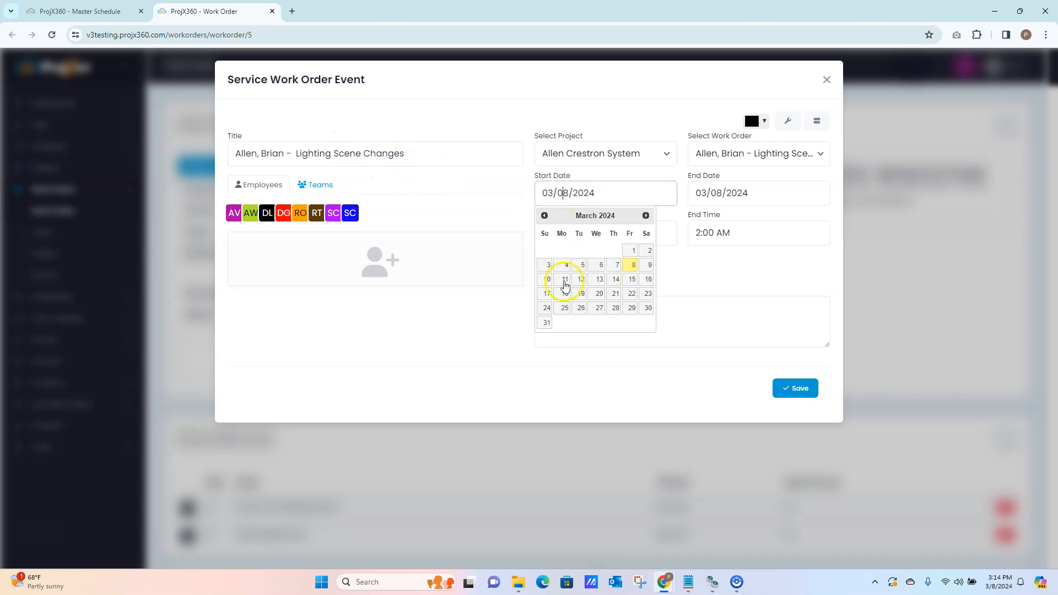
pyautogui.click(563, 280)
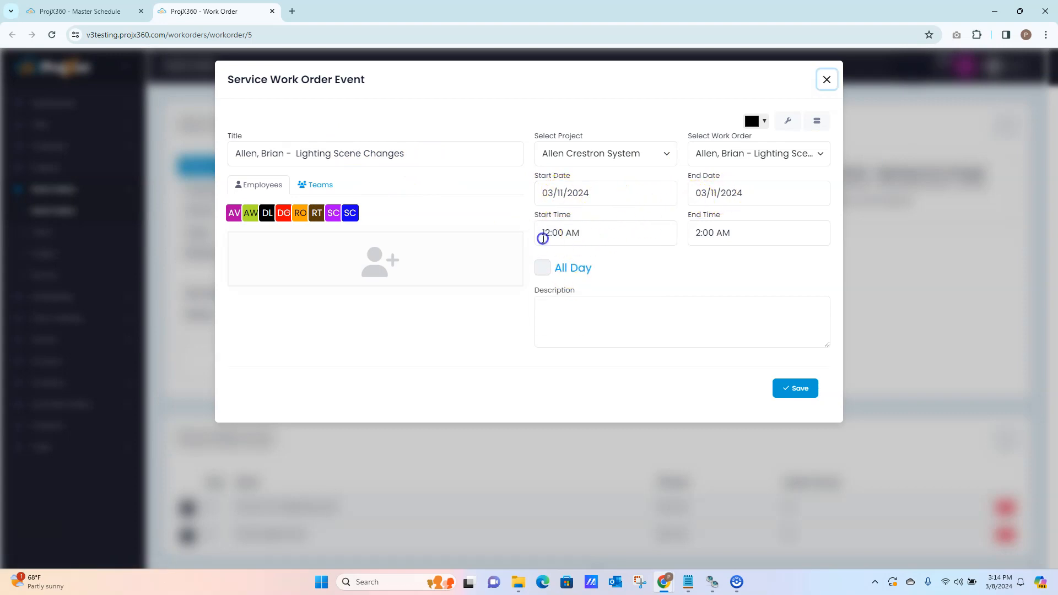
pyautogui.click(544, 235)
pyautogui.scroll(-4, 553, 312)
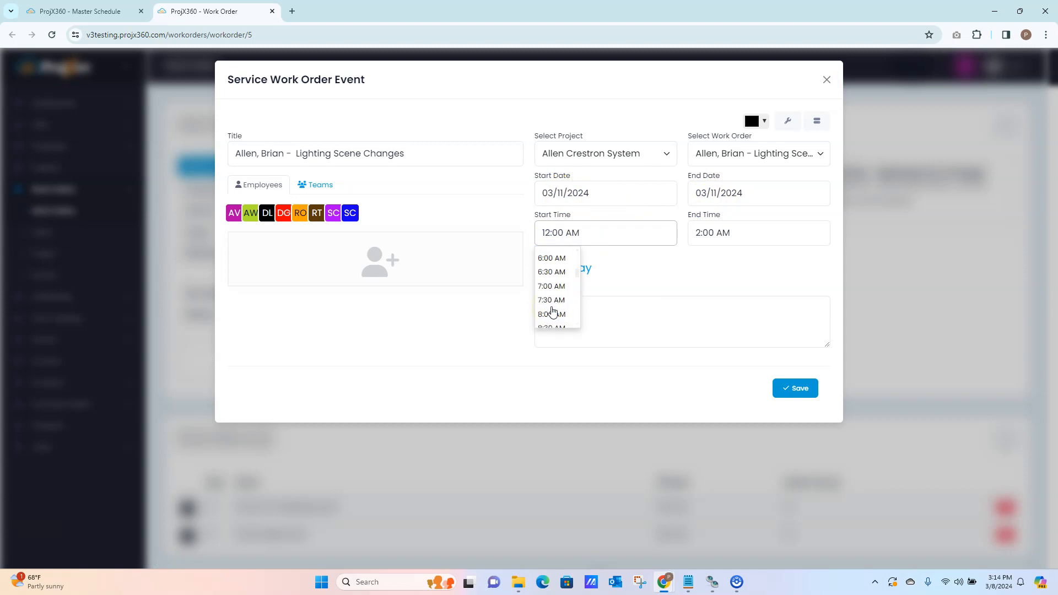
pyautogui.click(550, 286)
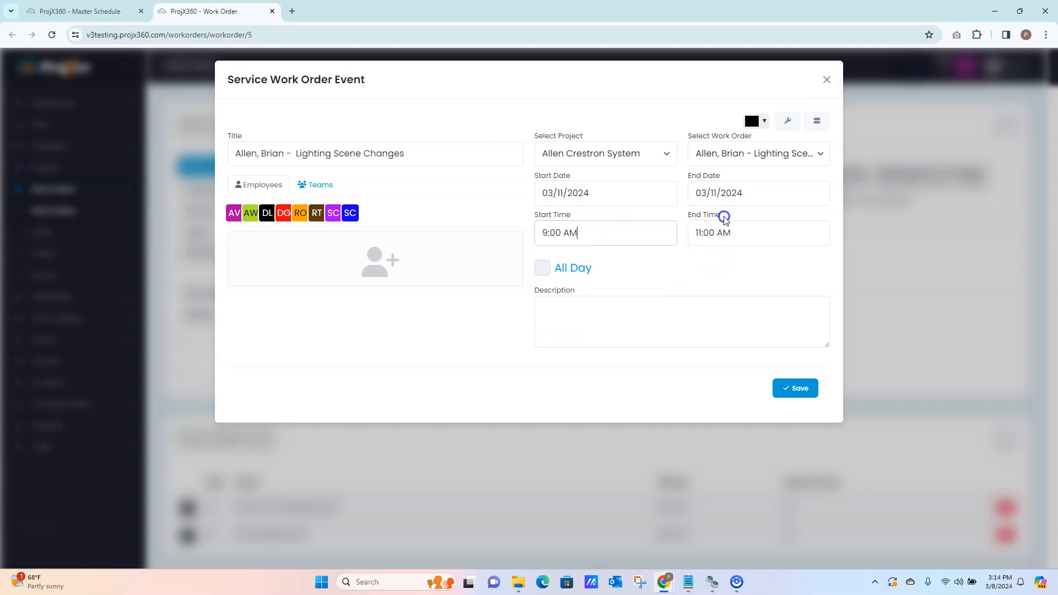
# Step: Set the new schedule event's end time to 5:00 PM and save it
pyautogui.click(725, 230)
pyautogui.scroll(-3, 705, 296)
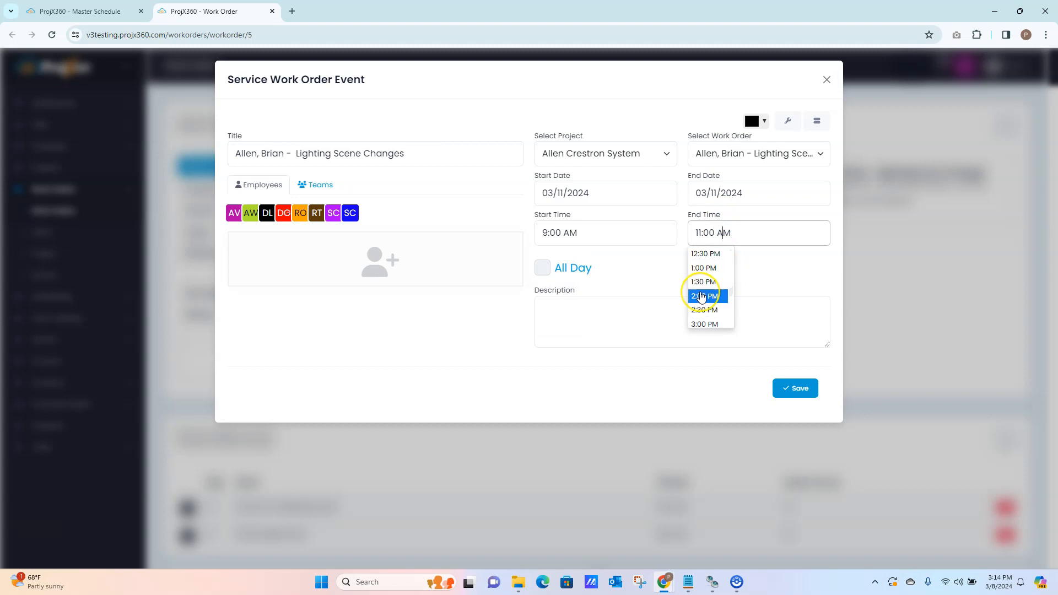
pyautogui.scroll(-1, 701, 297)
pyautogui.scroll(2, 701, 300)
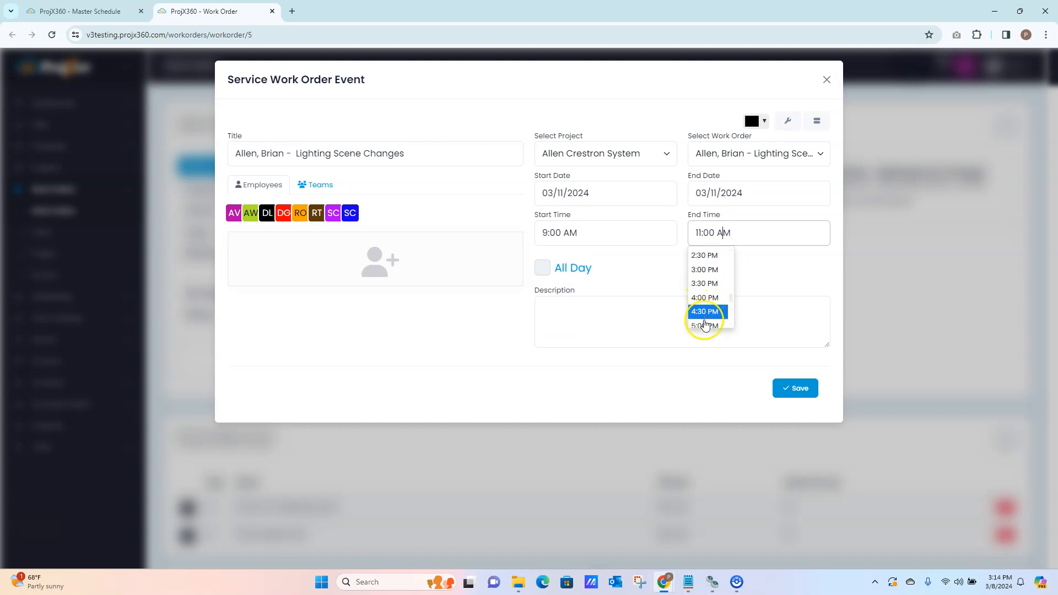
pyautogui.click(704, 324)
pyautogui.click(793, 390)
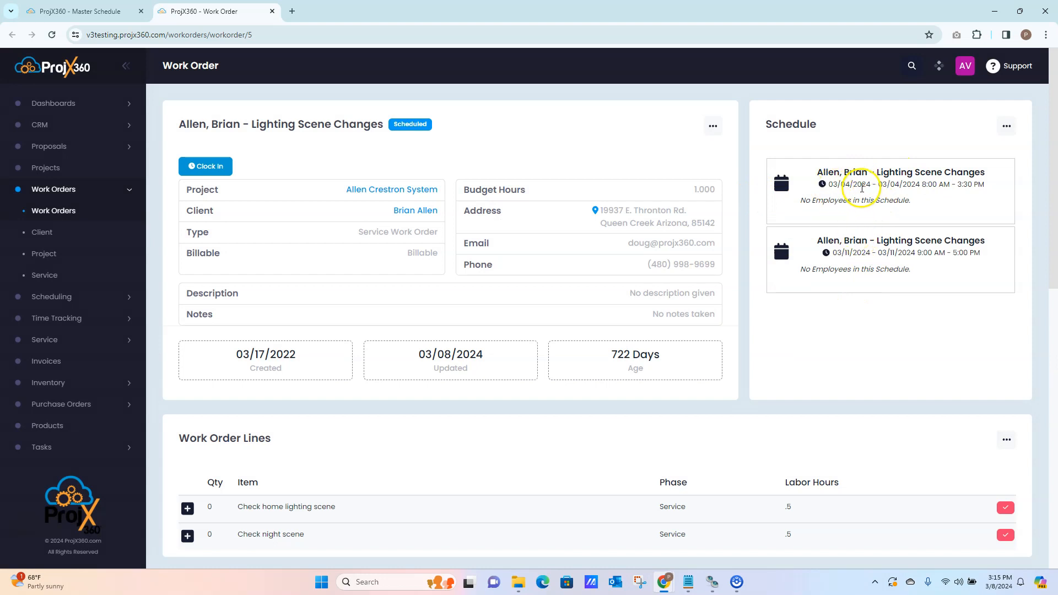
# Step: Reload the master schedule and check the March 11 Lighting Scene Changes event's details against the work order
pyautogui.click(80, 11)
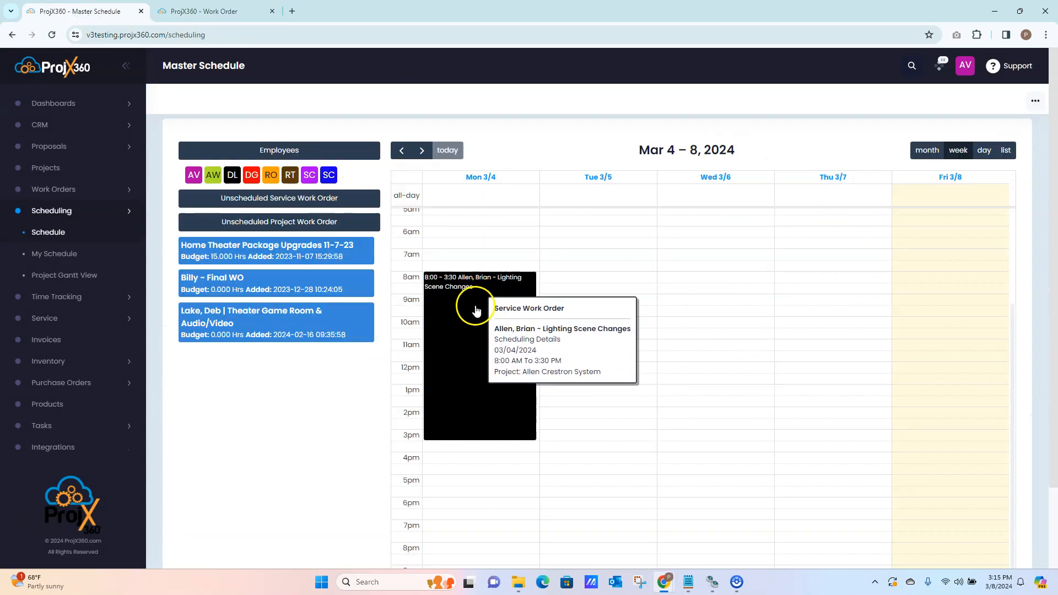
pyautogui.click(187, 14)
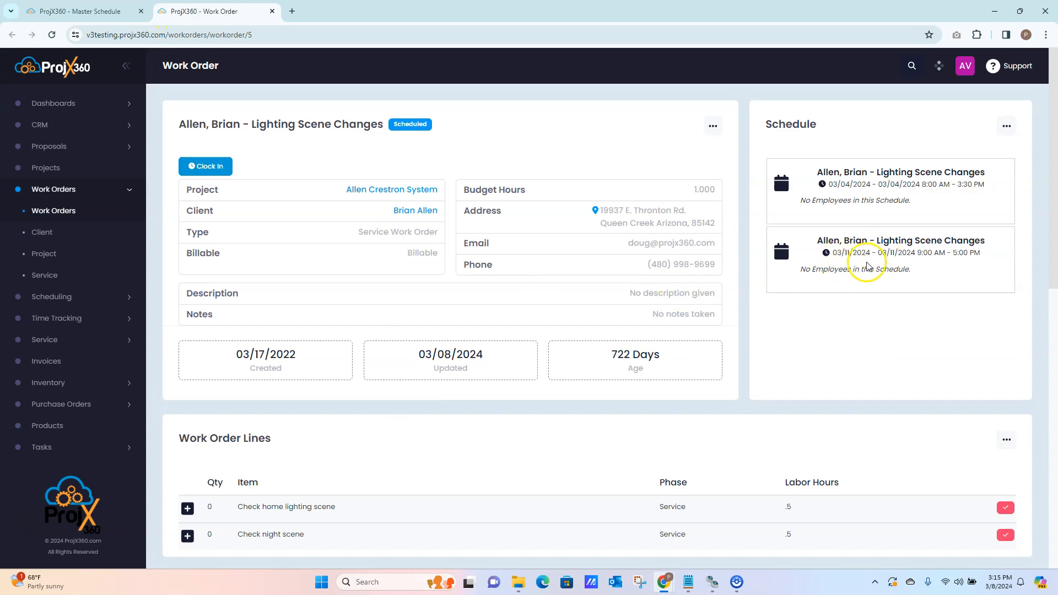
pyautogui.click(93, 11)
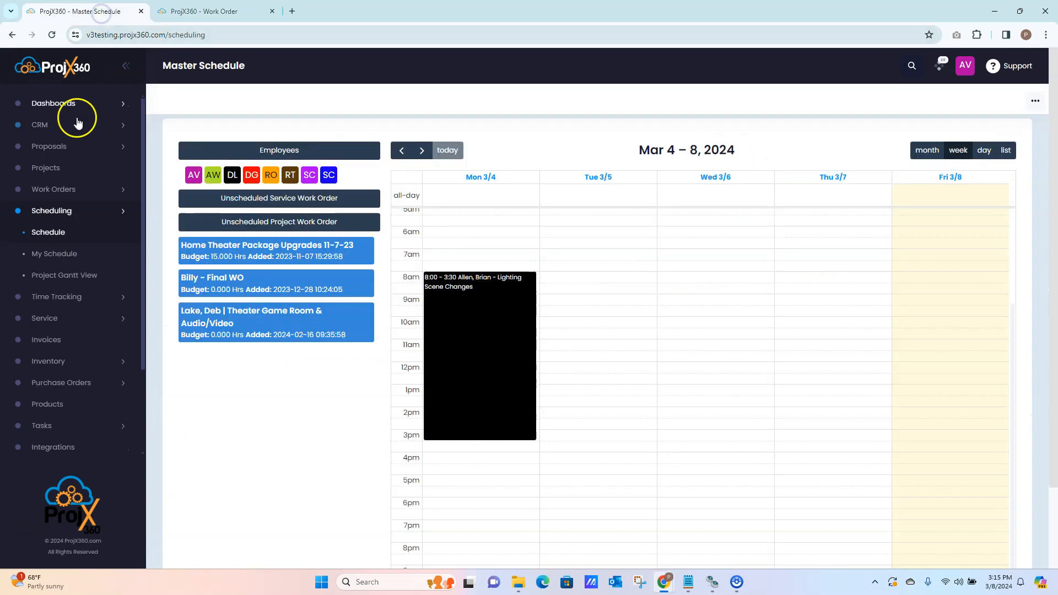
pyautogui.click(53, 34)
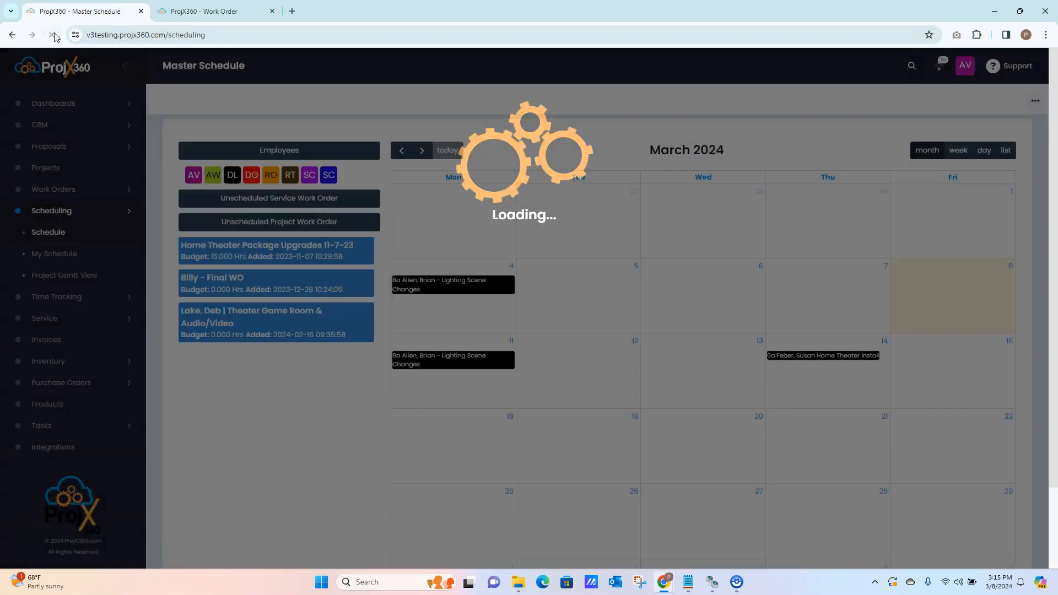
pyautogui.moveTo(447, 359)
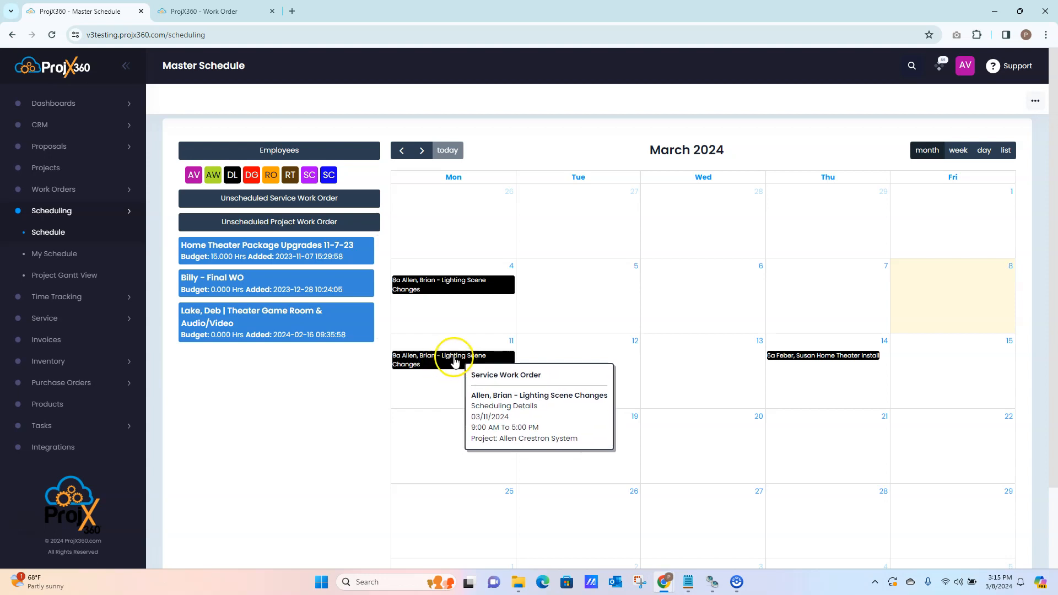
# Step: Review the Lighting Scene Changes work order's schedule entries and its option for adding a schedule event, and return to the master schedule
pyautogui.click(223, 17)
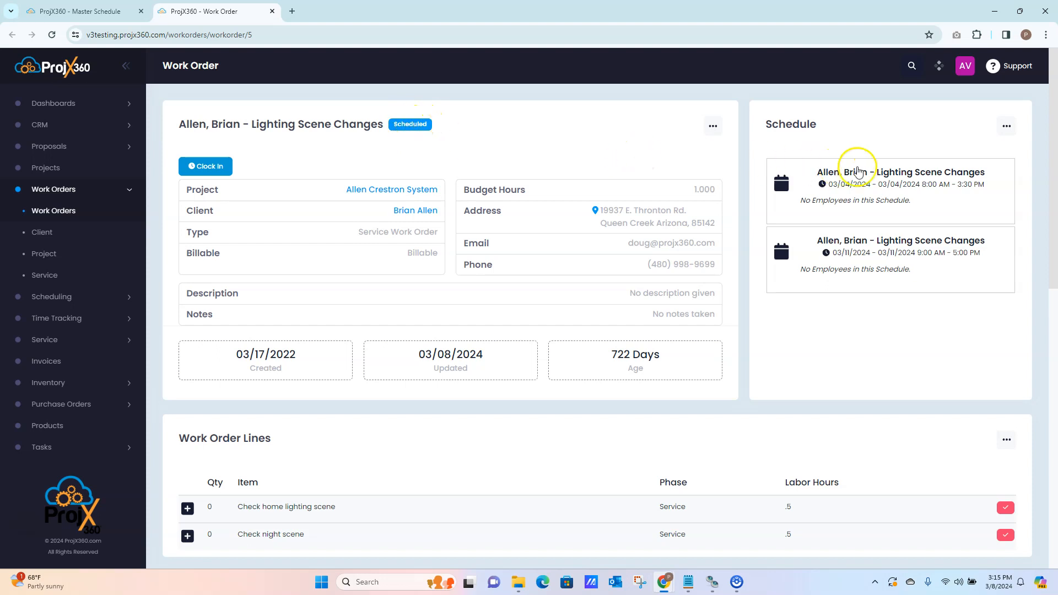
pyautogui.click(1006, 125)
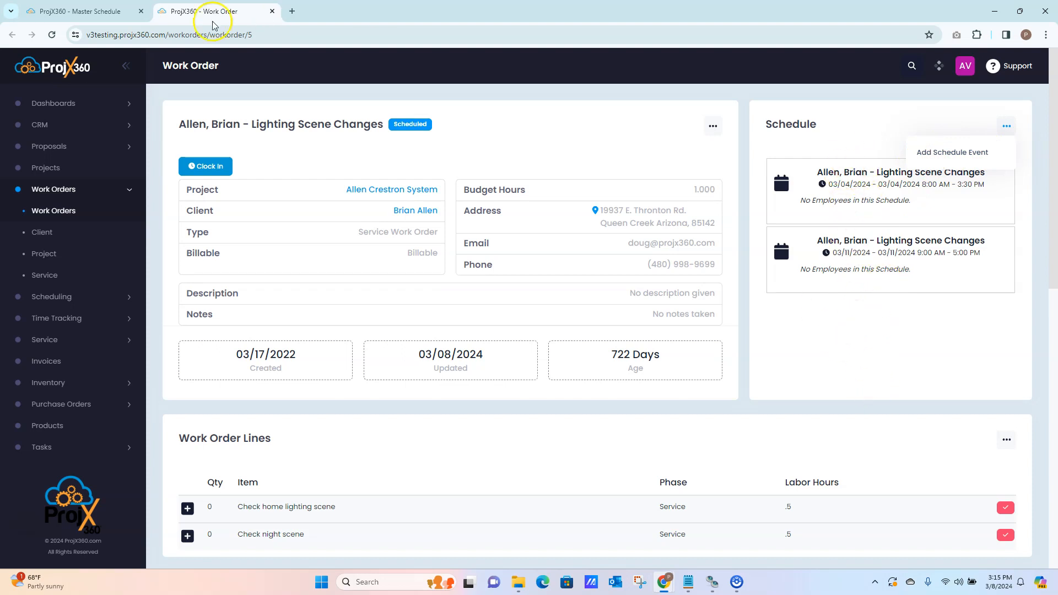
pyautogui.click(110, 11)
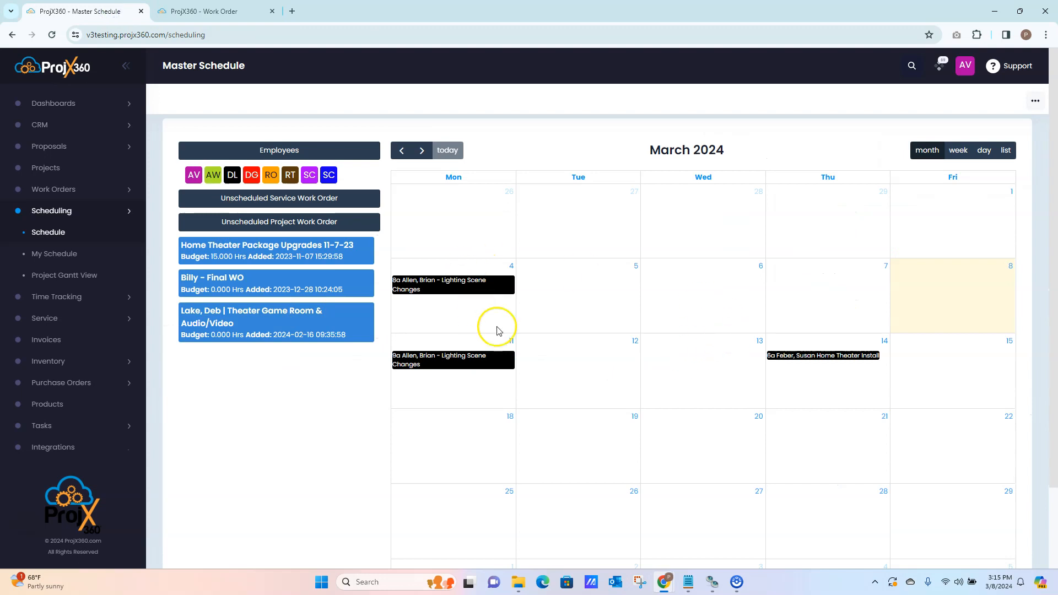
# Step: Delete the March 11 Lighting Scene Changes event from the master schedule
pyautogui.moveTo(414, 355)
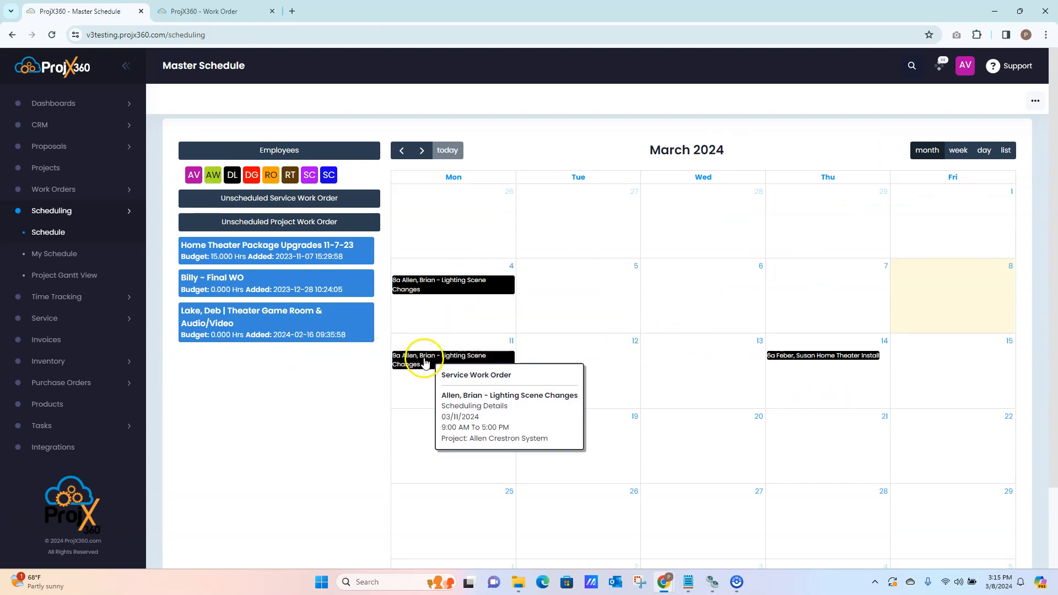
pyautogui.click(450, 359)
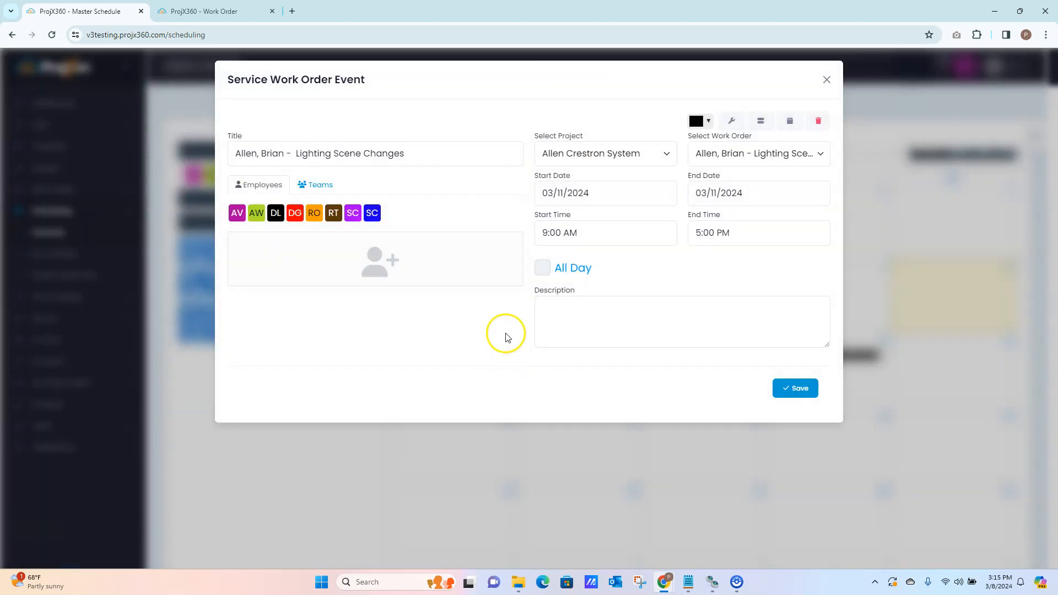
pyautogui.click(817, 121)
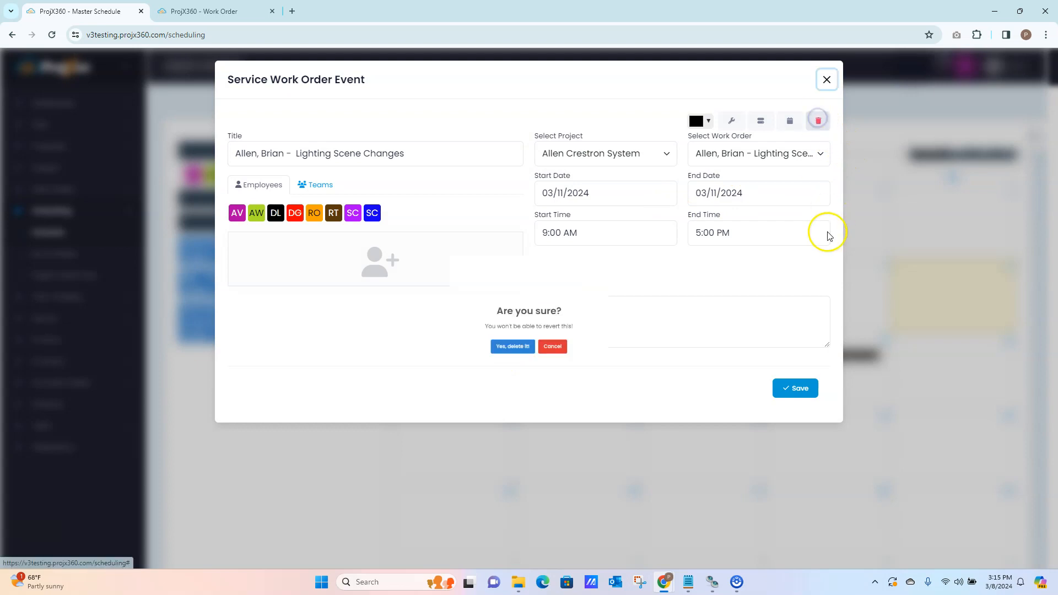
pyautogui.click(511, 360)
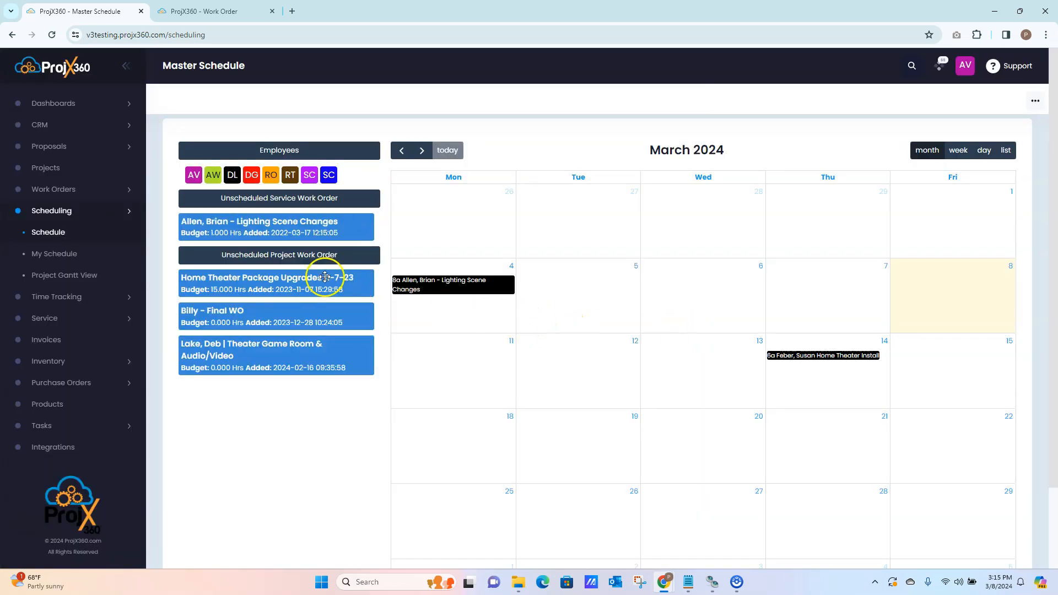
# Step: Delete the March 4 Lighting Scene Changes event from the master schedule and check the work order's status and schedule entries
pyautogui.click(465, 288)
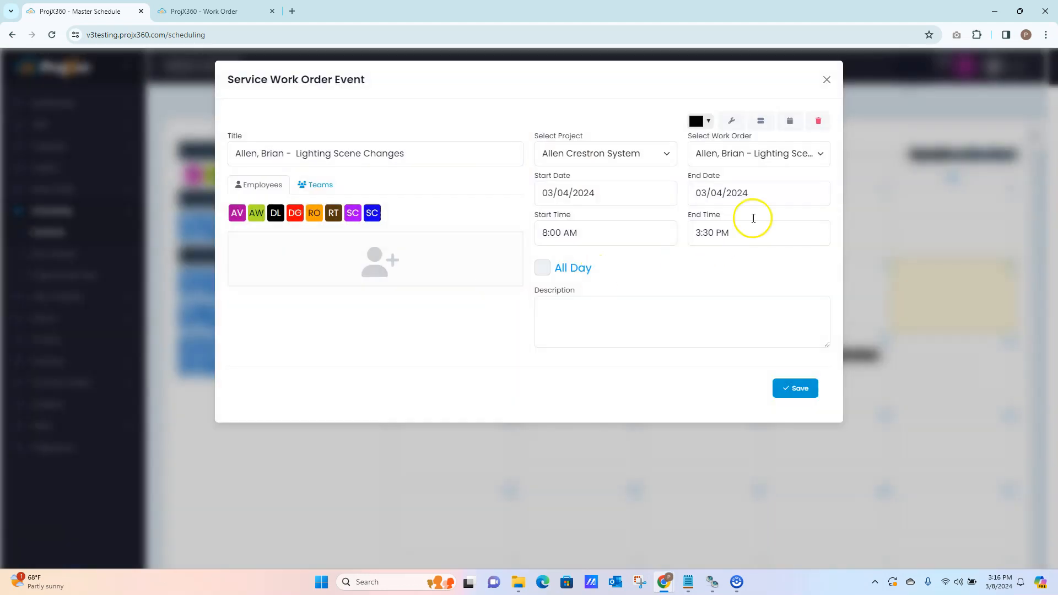
pyautogui.click(819, 122)
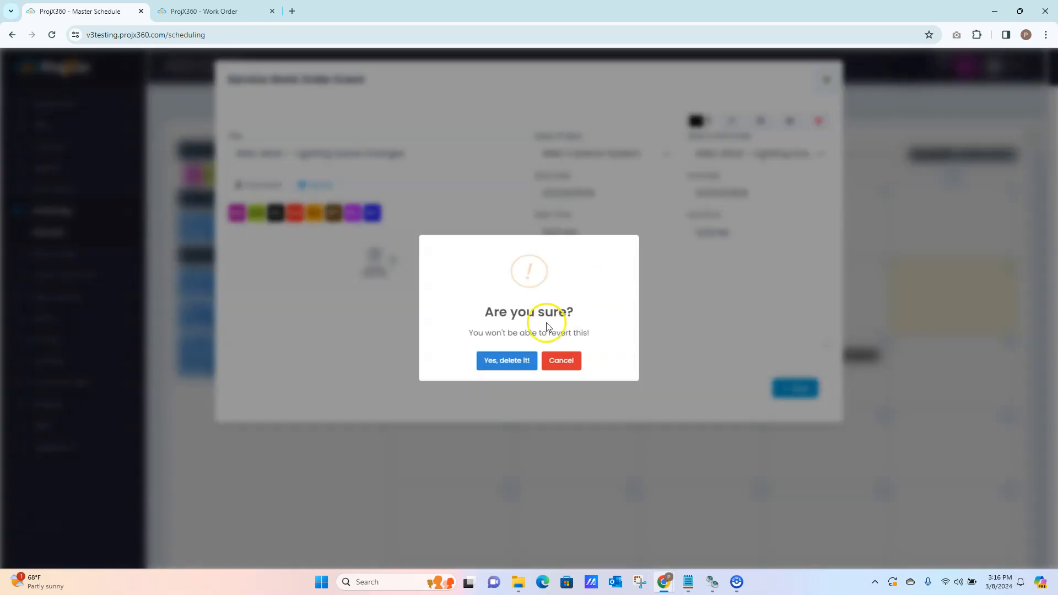
pyautogui.click(507, 362)
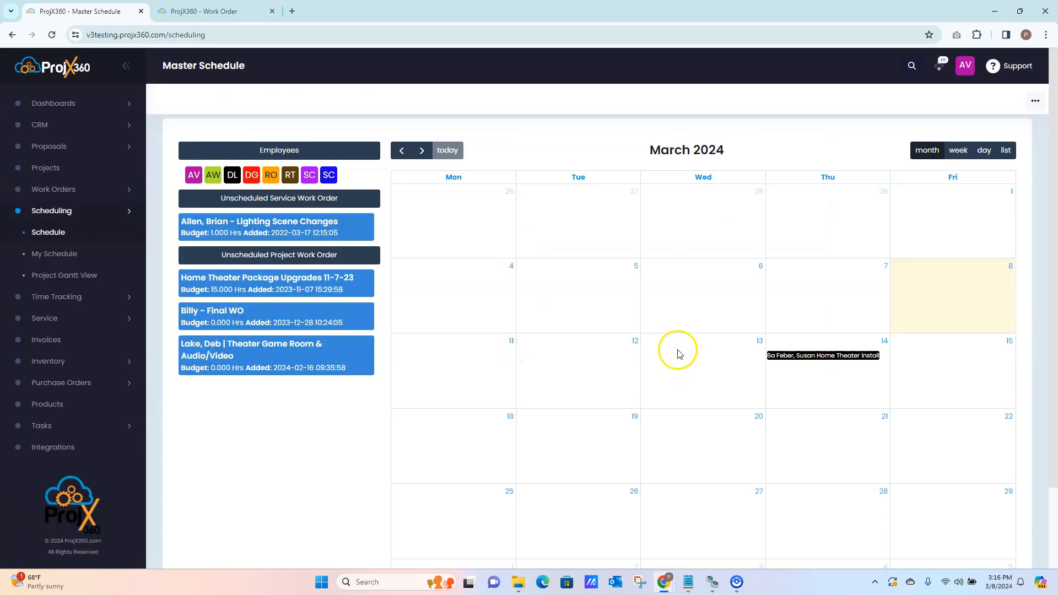
pyautogui.click(209, 12)
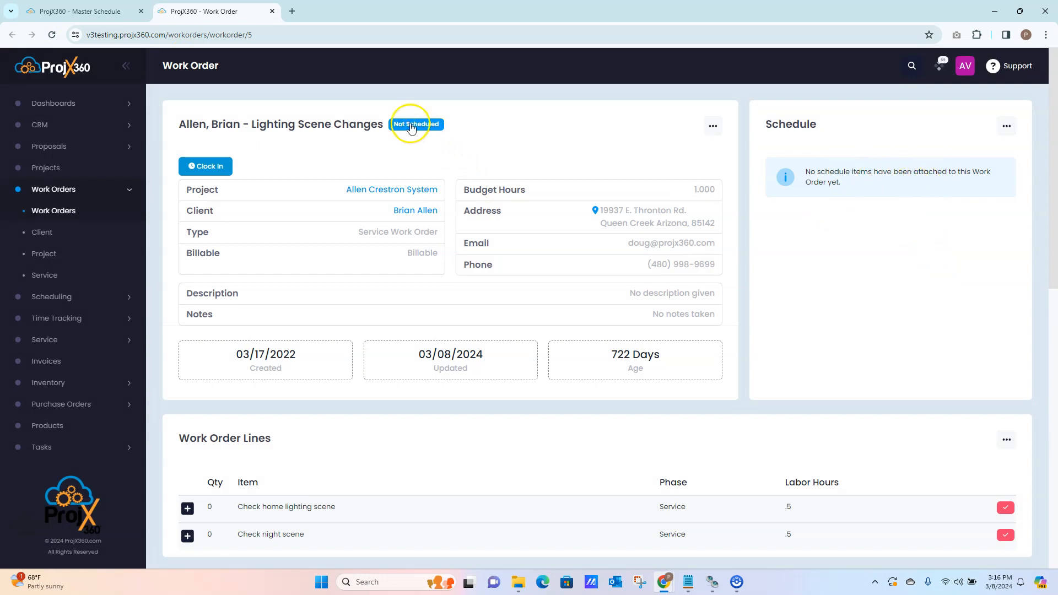
pyautogui.click(77, 11)
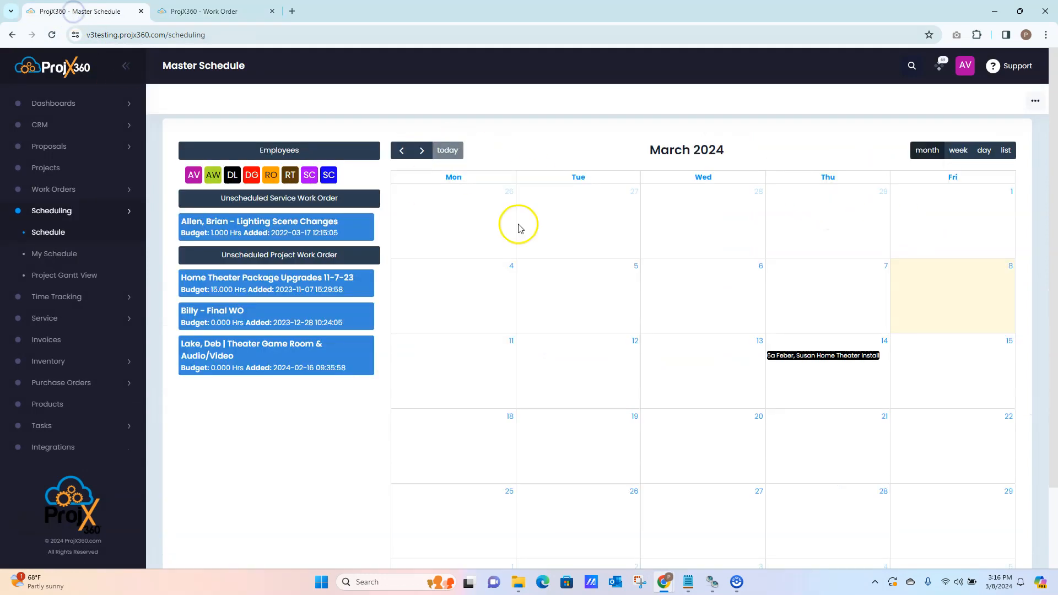